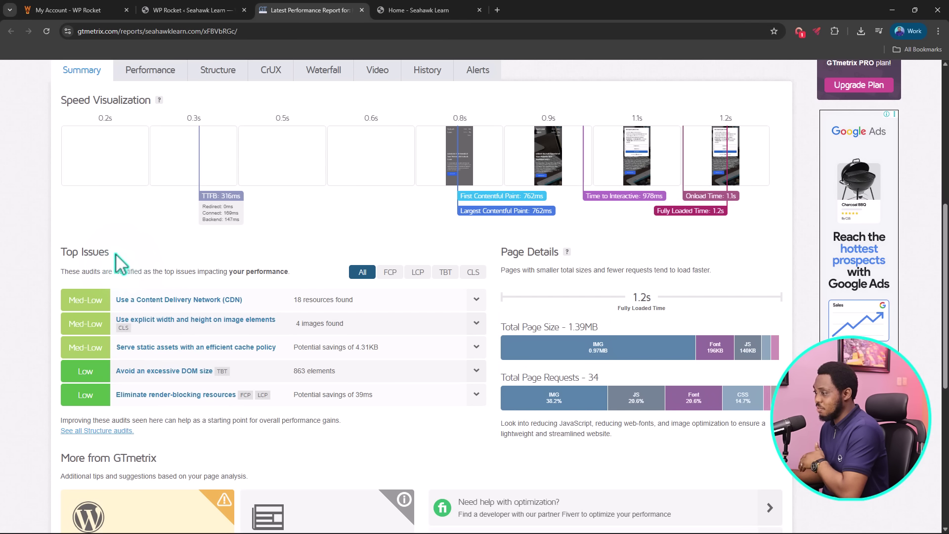
Expand the Content Delivery Network issue in the homepage's GTmetrix report, and review the report's grades and Web Vitals
left_click(476, 309)
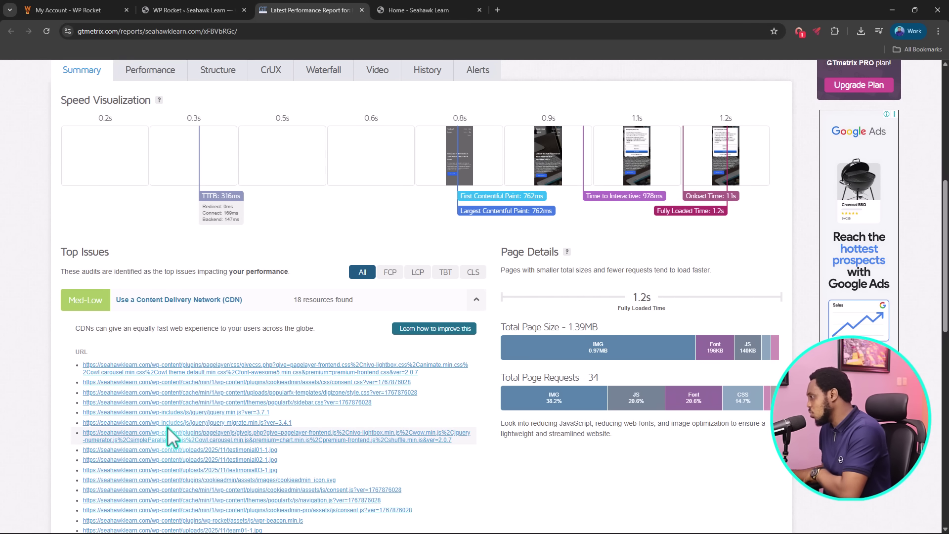
scroll(171, 400, "up", 5)
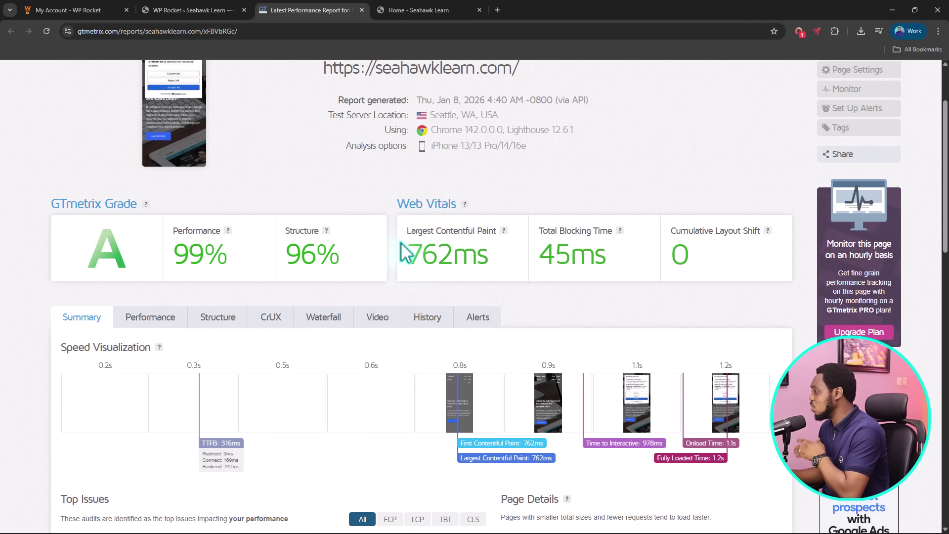
scroll(460, 268, "up", 2)
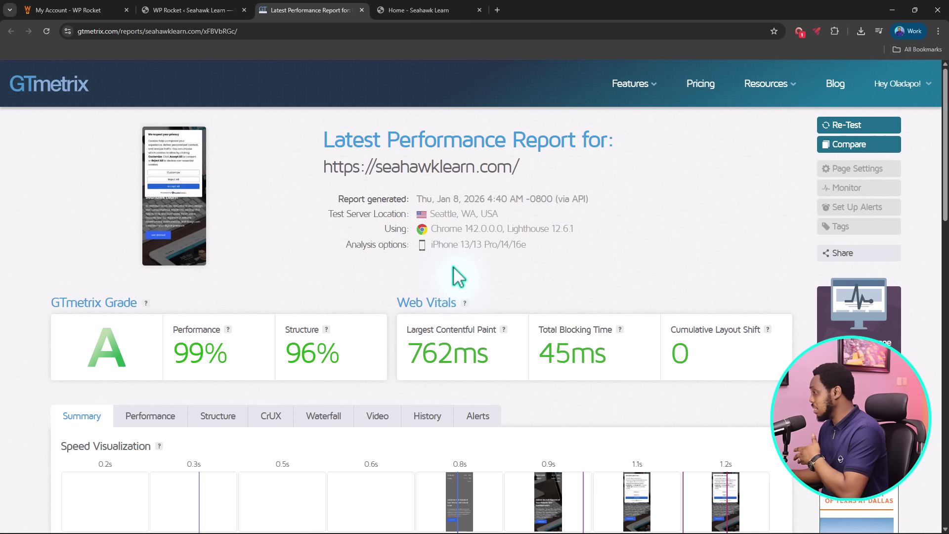
From the WP Rocket settings page, open the WordPress list of all pages in a new browser tab and switch to it
left_click(176, 7)
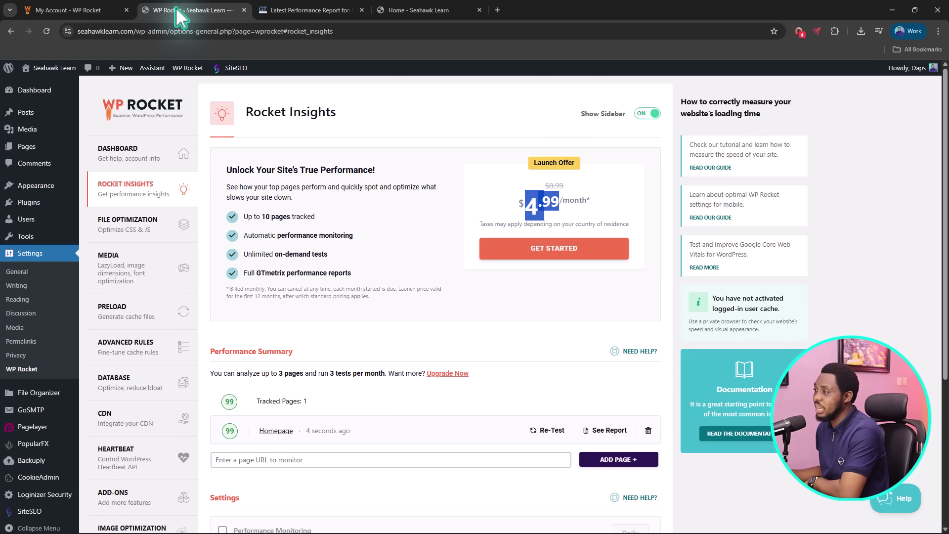
mouse_move(30, 151)
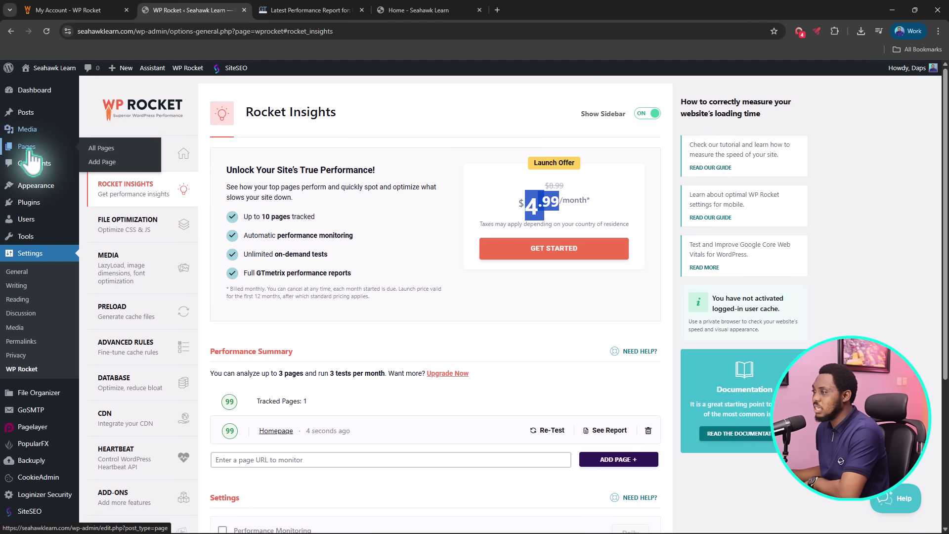
right_click(99, 149)
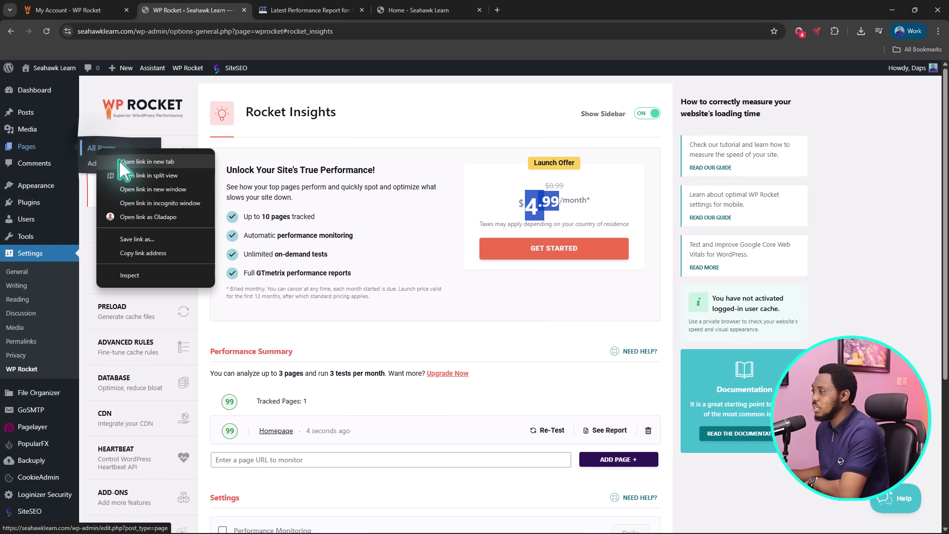
left_click(121, 162)
left_click(411, 10)
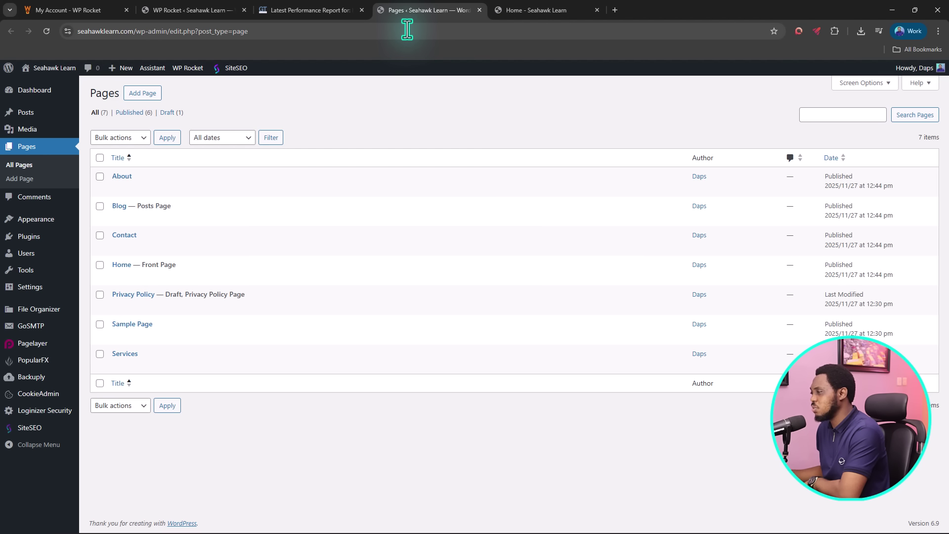
Copy the link address of the About page from the pages list
mouse_move(312, 185)
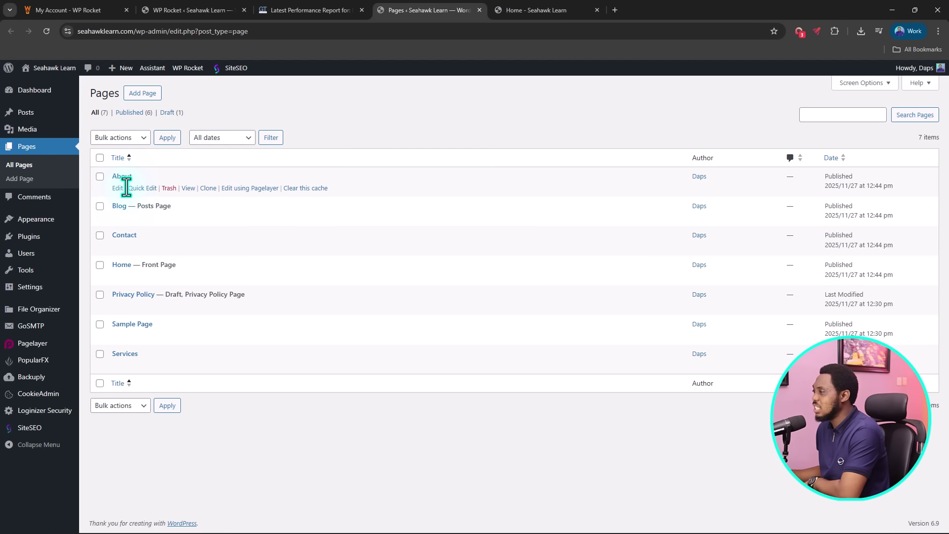
right_click(189, 189)
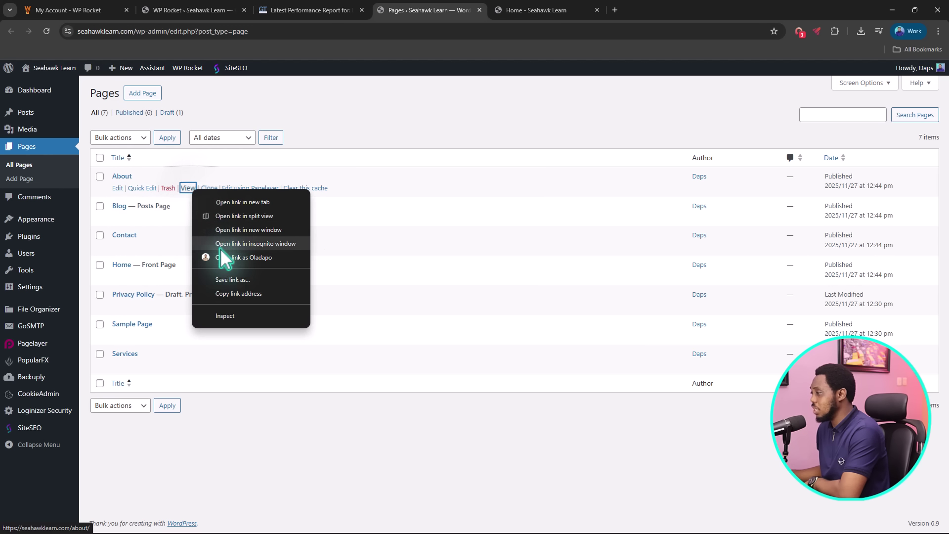
left_click(226, 294)
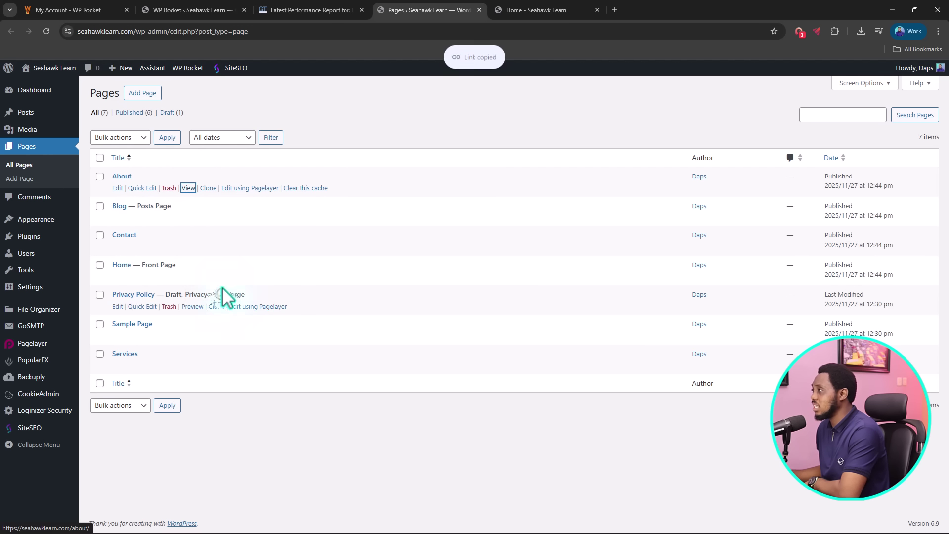
left_click(189, 15)
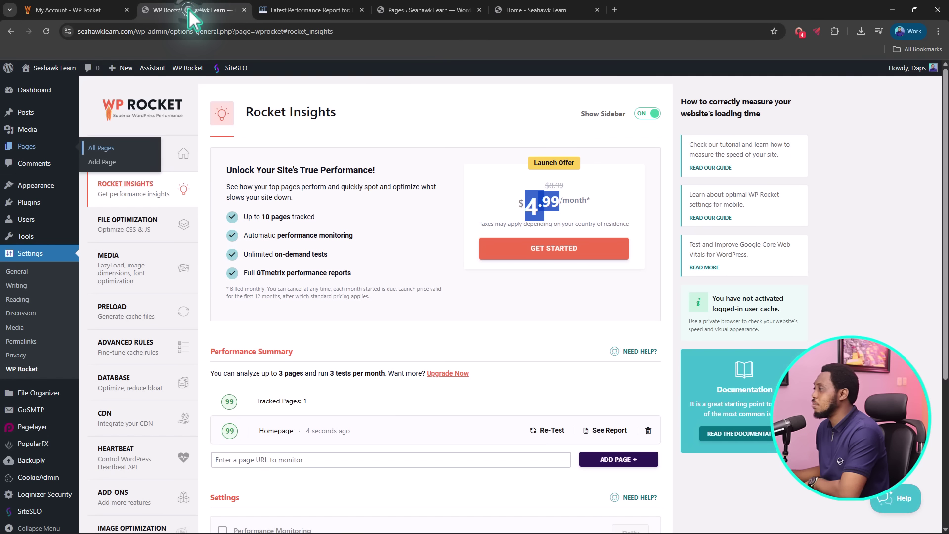
left_click(280, 460)
key("ctrl+v")
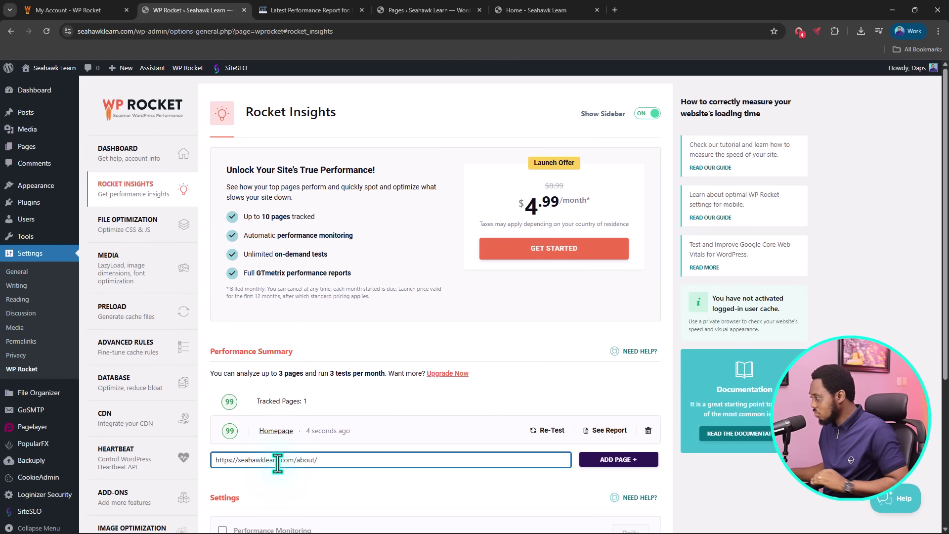
left_click(605, 460)
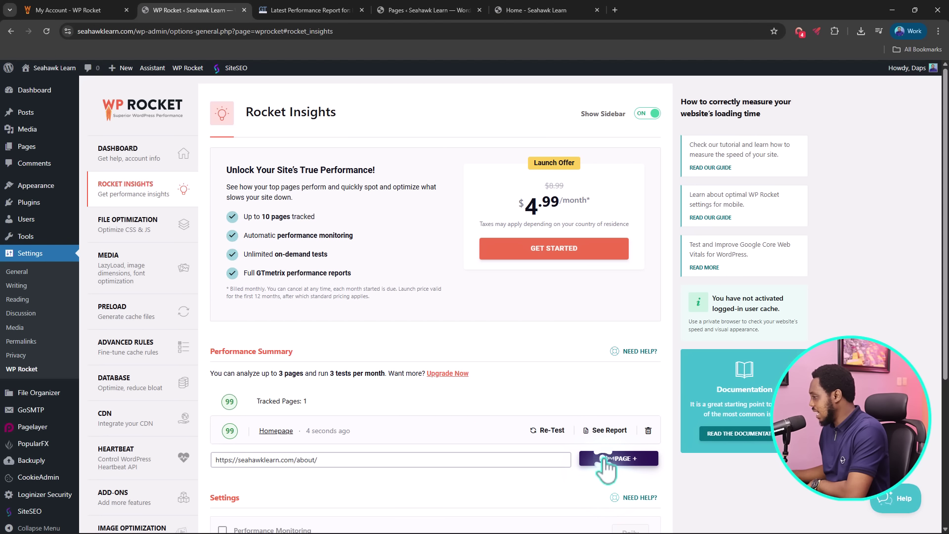
Open the About page's GTmetrix report from the performance summary and check its generation date and top issues
scroll(486, 414, "down", 2)
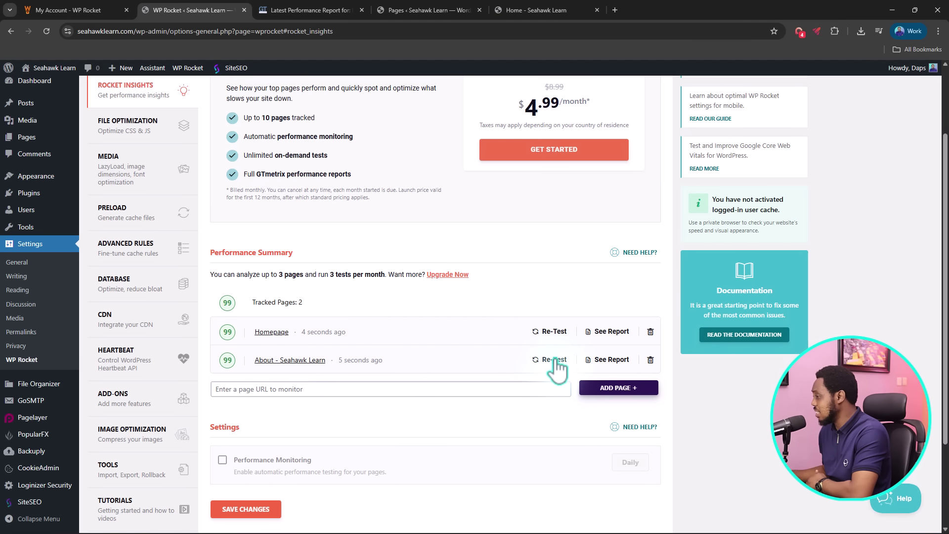
left_click(610, 360)
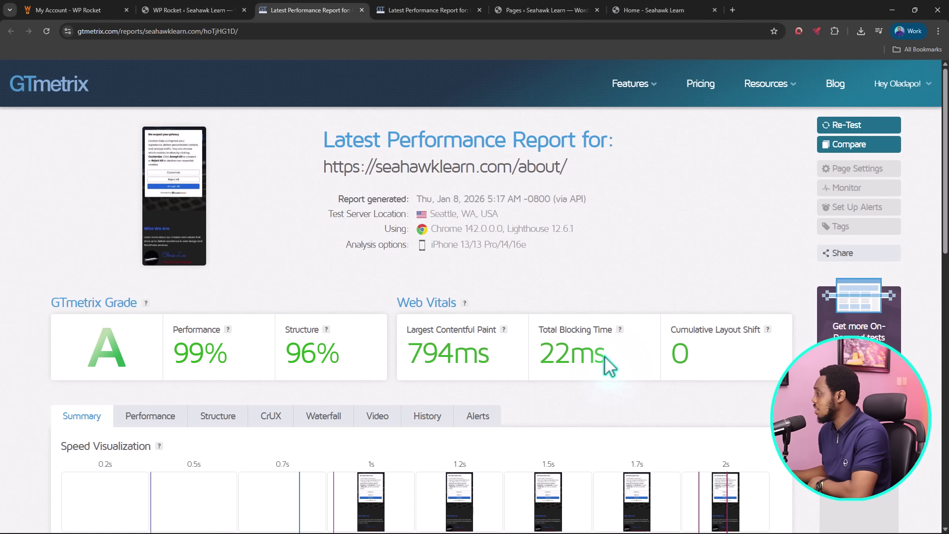
left_click_drag(415, 199, 526, 201)
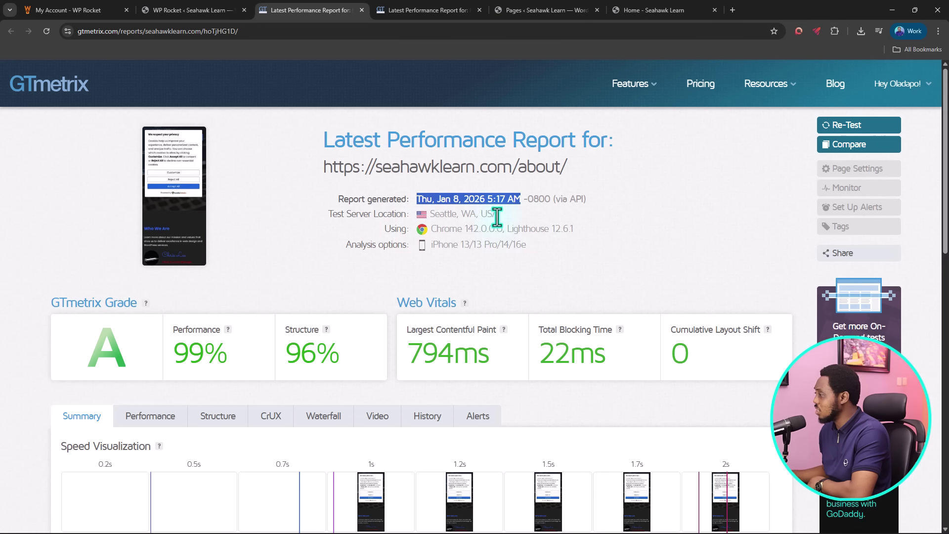
scroll(588, 258, "down", 7)
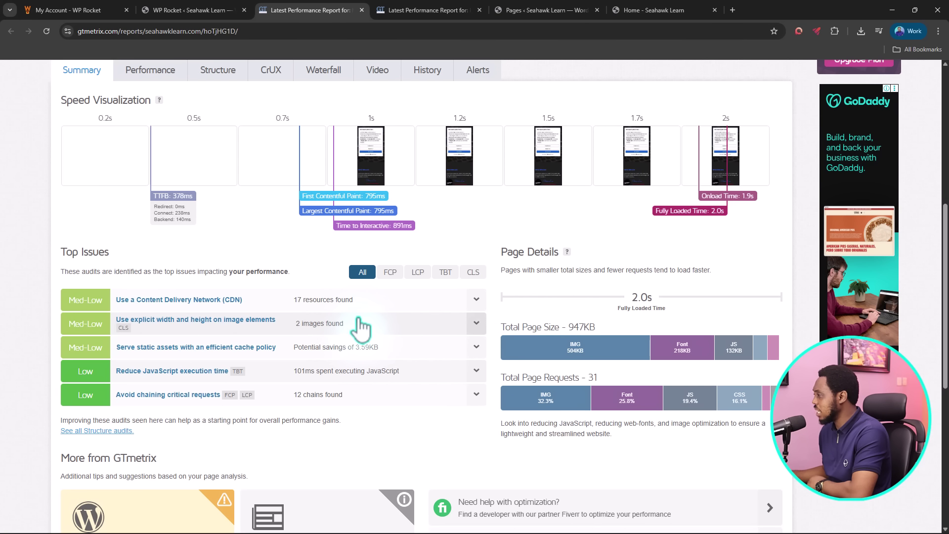
Filter the About report's top issues by FCP, LCP, TBT and CLS in turn
left_click(390, 273)
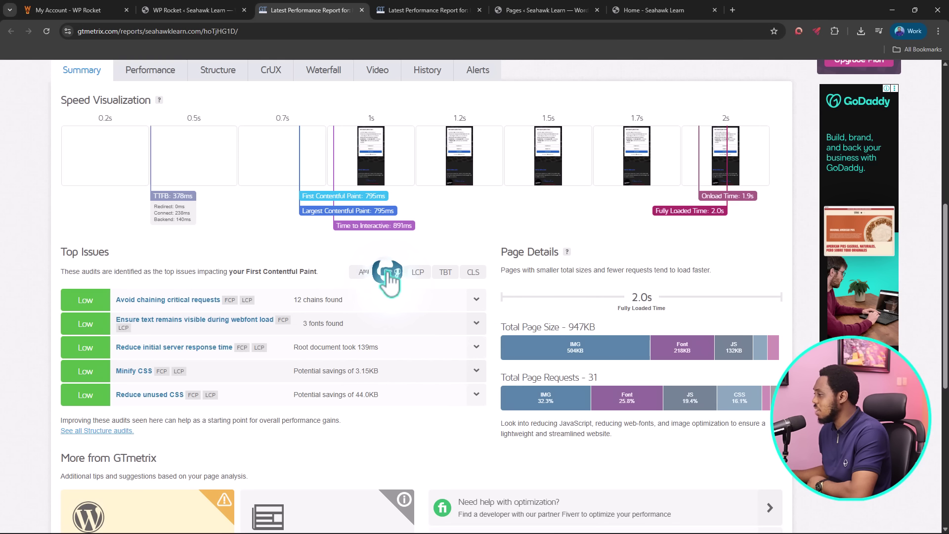
left_click(418, 273)
left_click(446, 272)
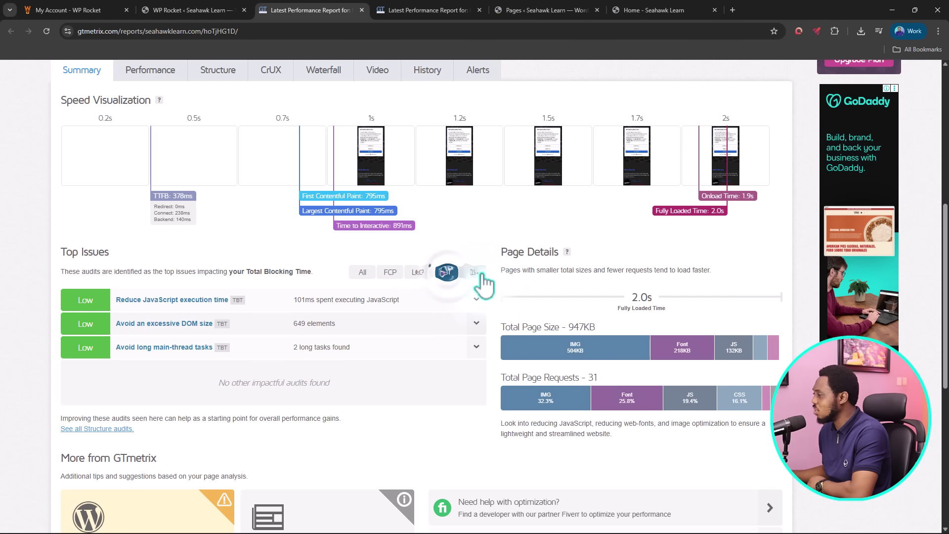
left_click(474, 272)
Review the About report's Performance metrics, Structure audits and CrUX data
scroll(470, 277, "up", 5)
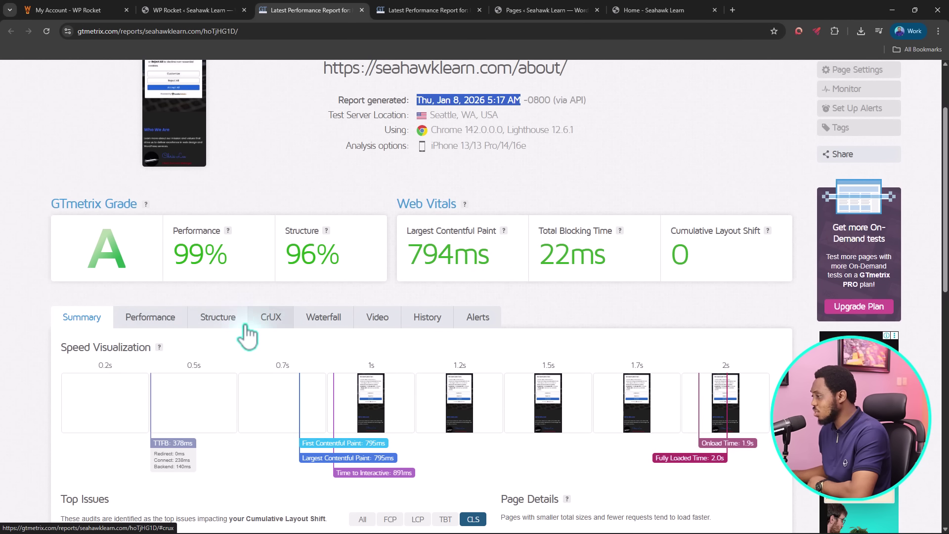
left_click(138, 320)
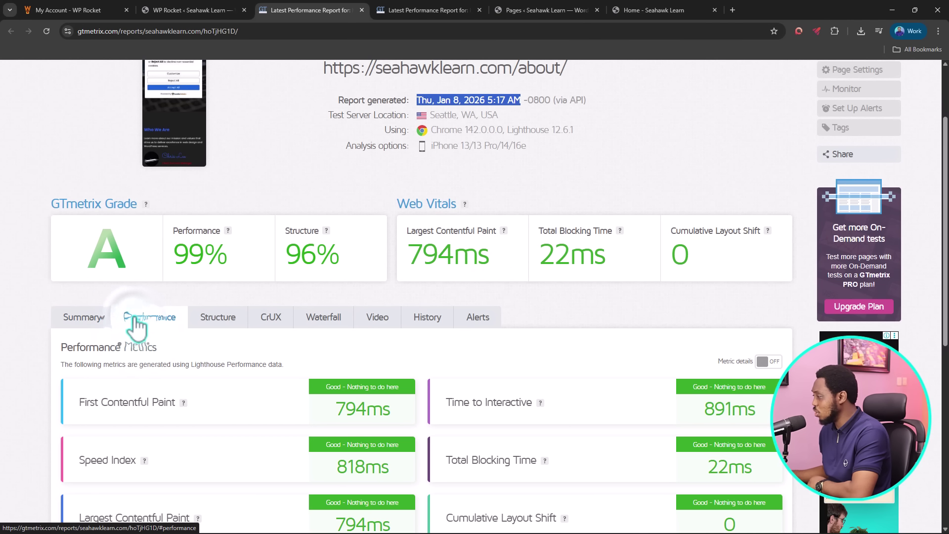
scroll(240, 329, "down", 3)
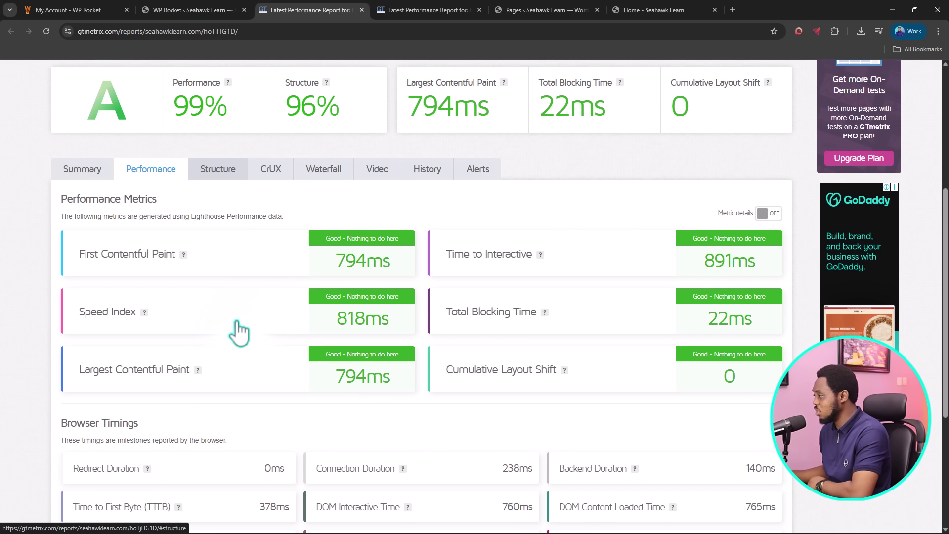
left_click(218, 172)
left_click(271, 170)
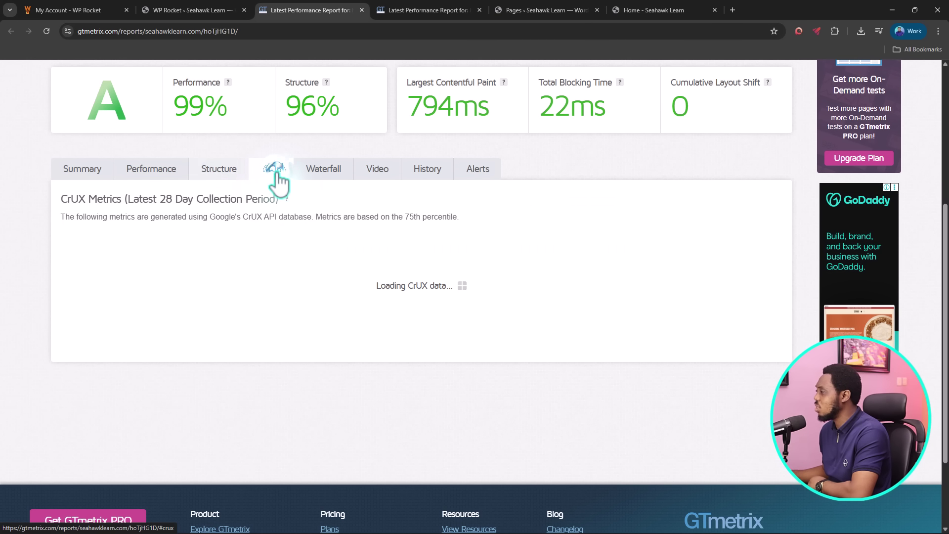
Examine the About report's Waterfall chart, including the request timings of the about/ document and the slow Pexels image
left_click(315, 174)
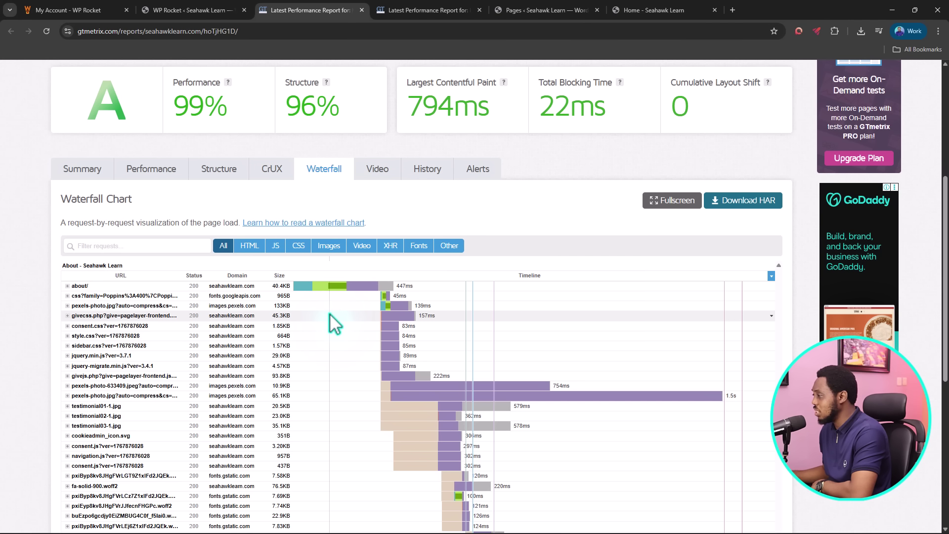
mouse_move(300, 291)
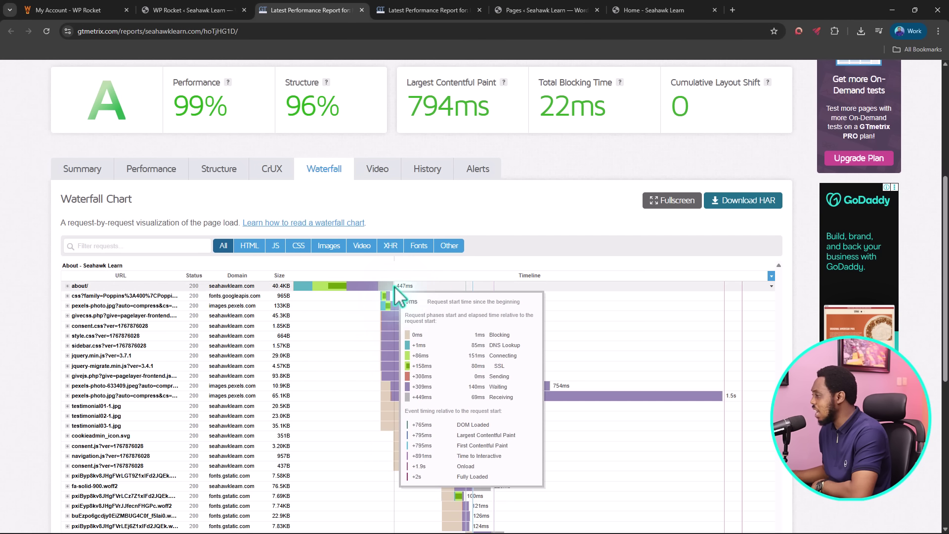
mouse_move(396, 393)
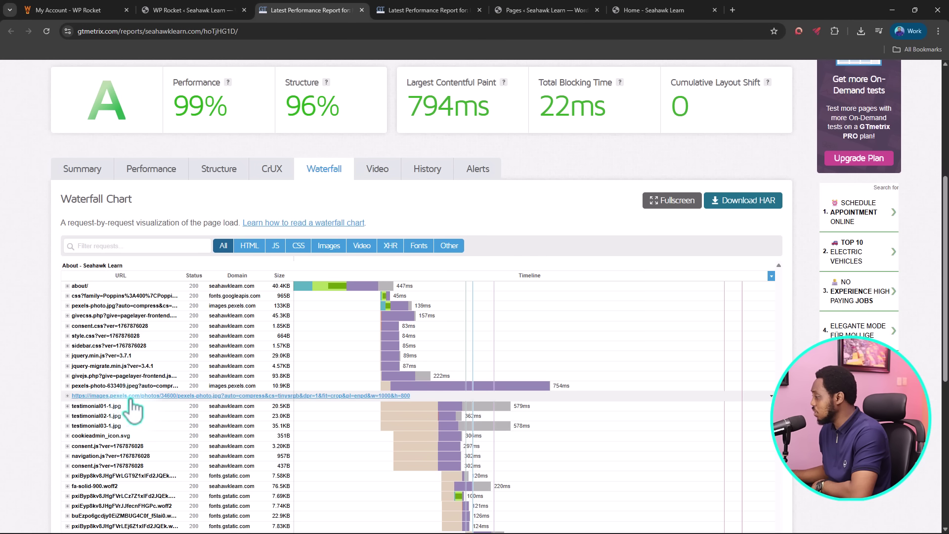
scroll(538, 408, "down", 2)
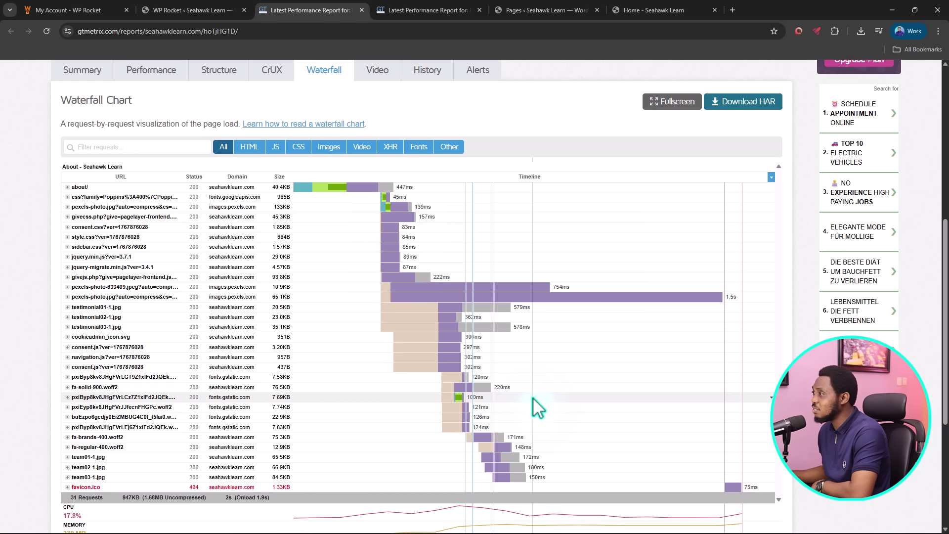
Return to Rocket Insights in WP Rocket and review the paid plan offer, tracked pages and performance monitoring setting
left_click(174, 13)
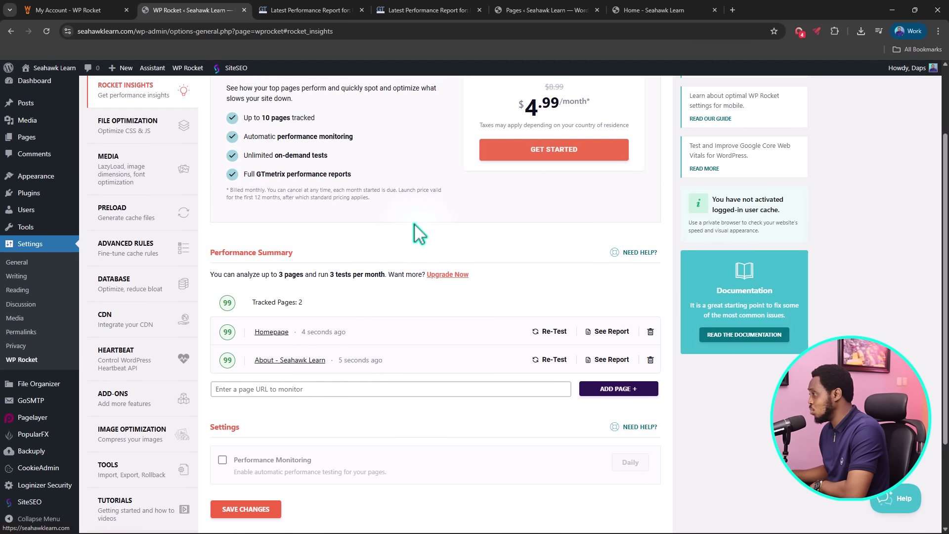
scroll(417, 232, "up", 2)
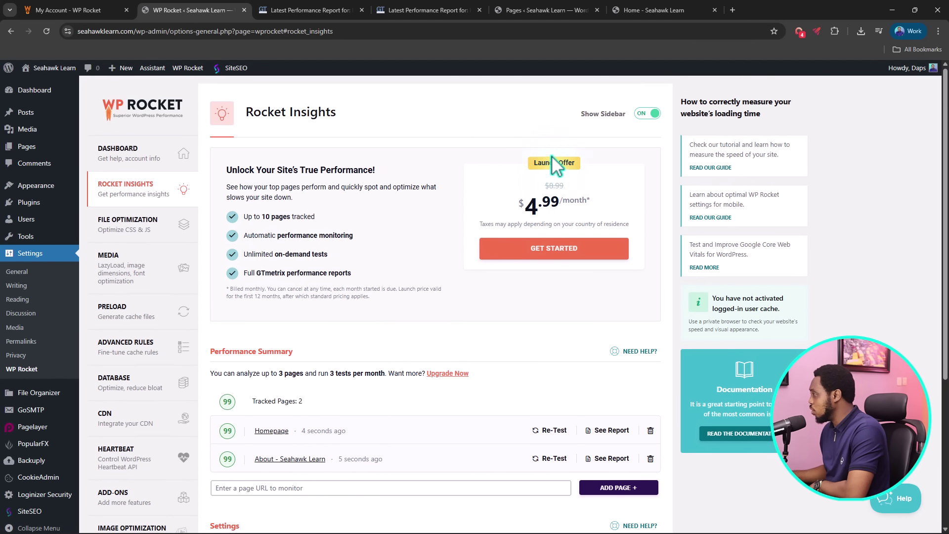
scroll(278, 310, "down", 1)
scroll(285, 312, "down", 3)
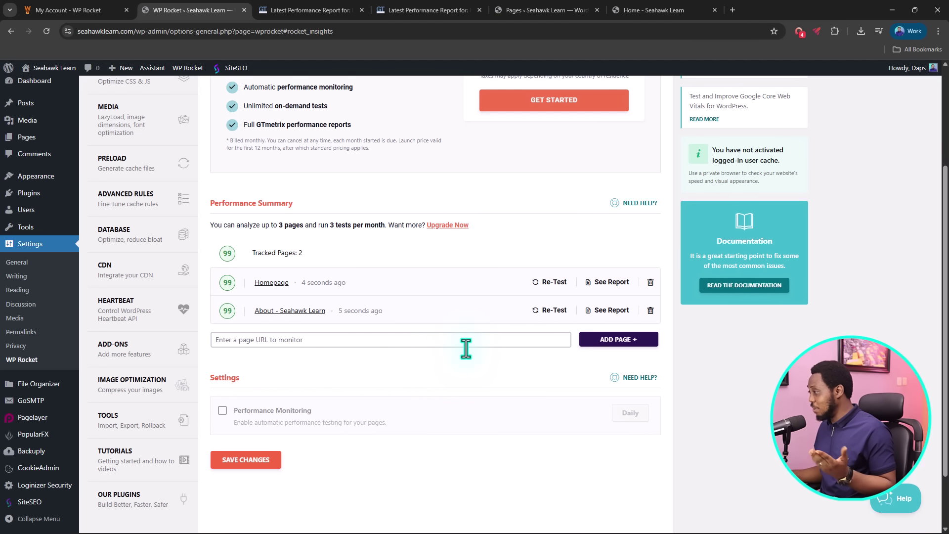
scroll(464, 349, "up", 2)
scroll(475, 342, "up", 1)
scroll(477, 341, "down", 1)
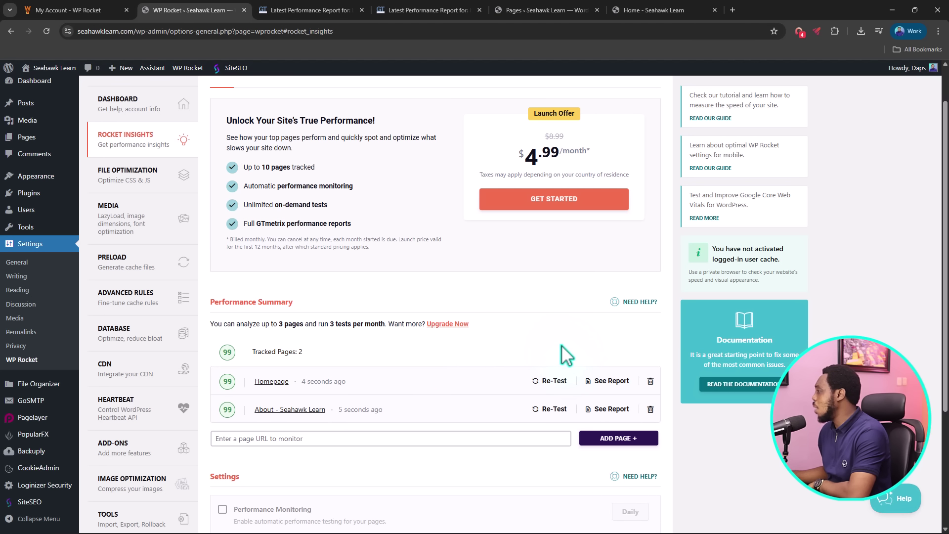
scroll(563, 355, "up", 1)
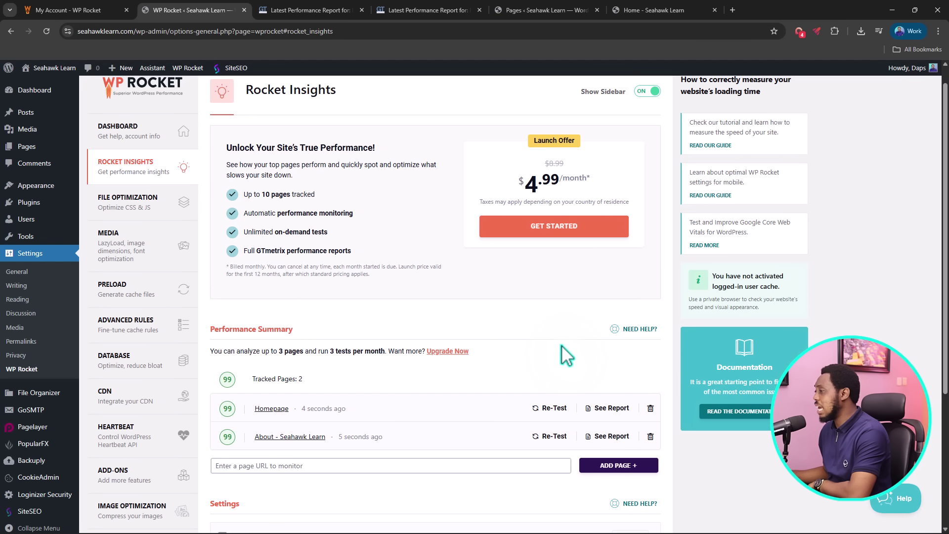